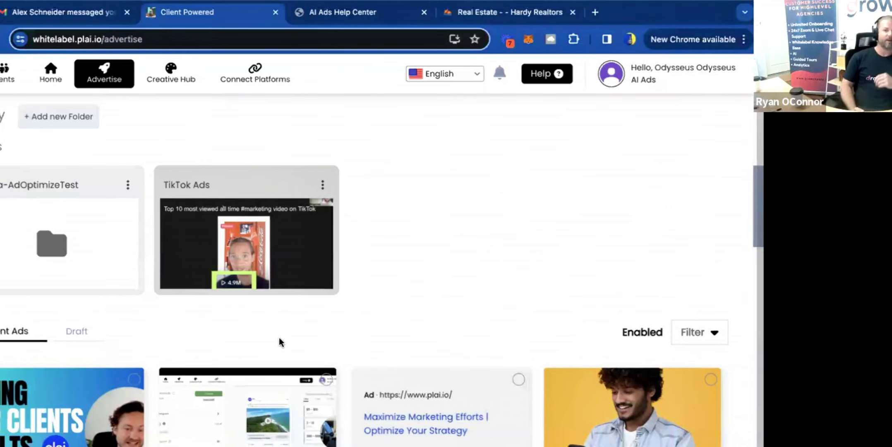
# Open an All Google Channels ad and look through its generated ad content.
pyautogui.scroll(10, 278, 337)
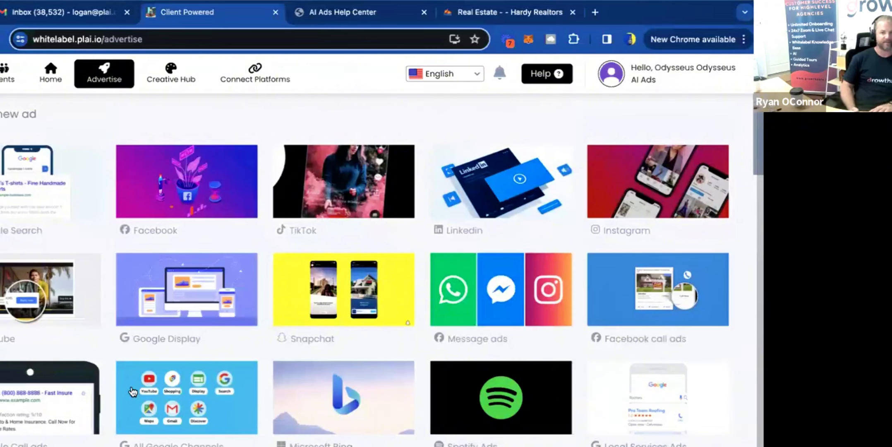
pyautogui.click(132, 391)
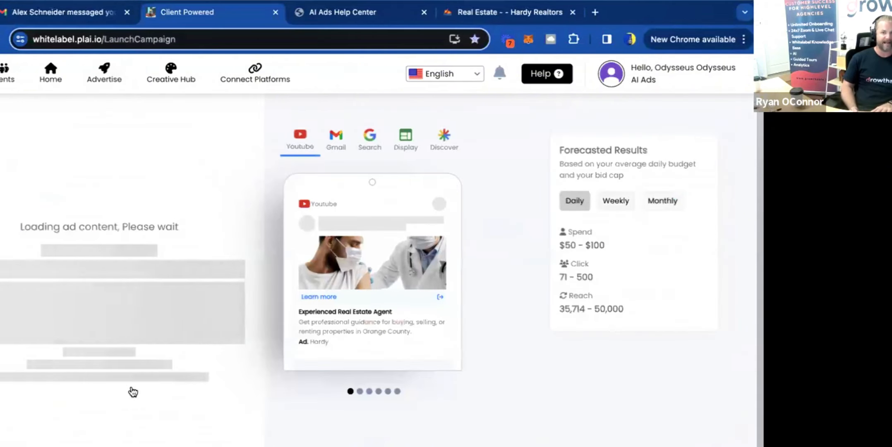
pyautogui.scroll(-10, 132, 391)
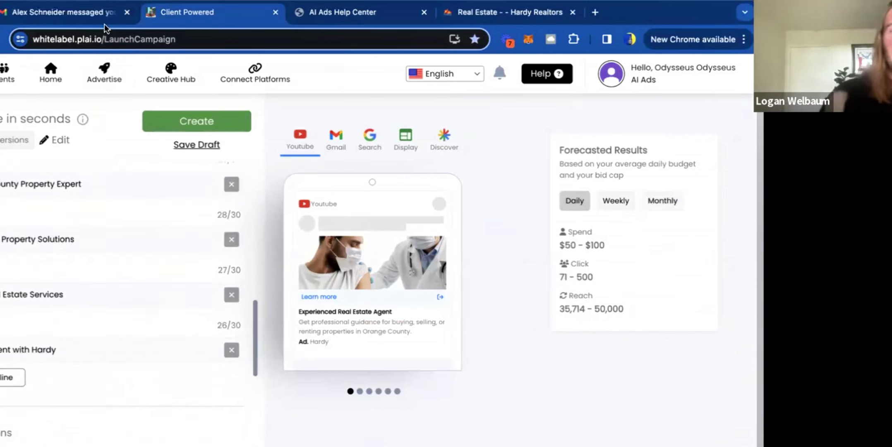
# Open a TikTok ad from the Advertise page and view its hashtag targeting settings.
pyautogui.click(102, 86)
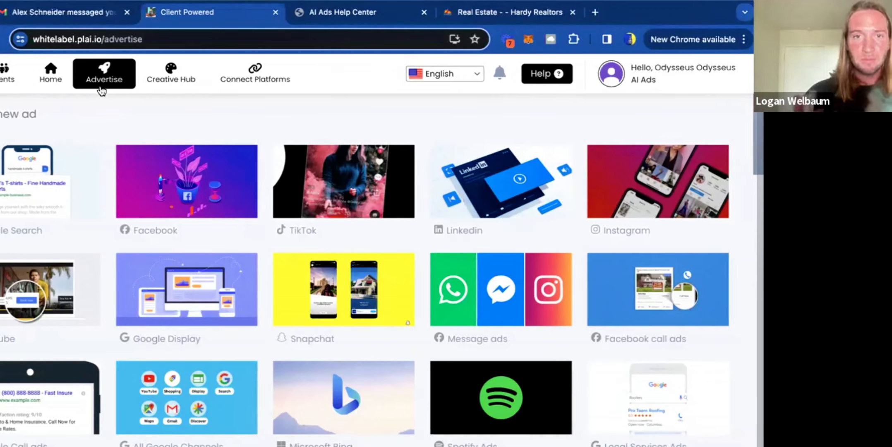
pyautogui.click(309, 175)
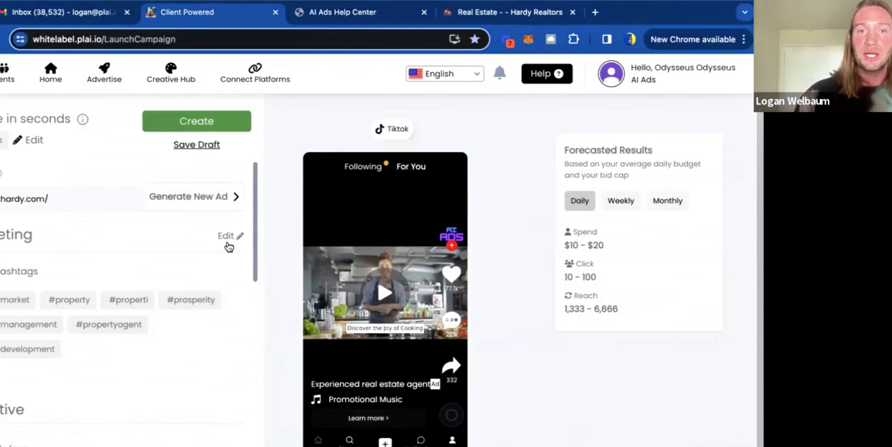
pyautogui.click(227, 243)
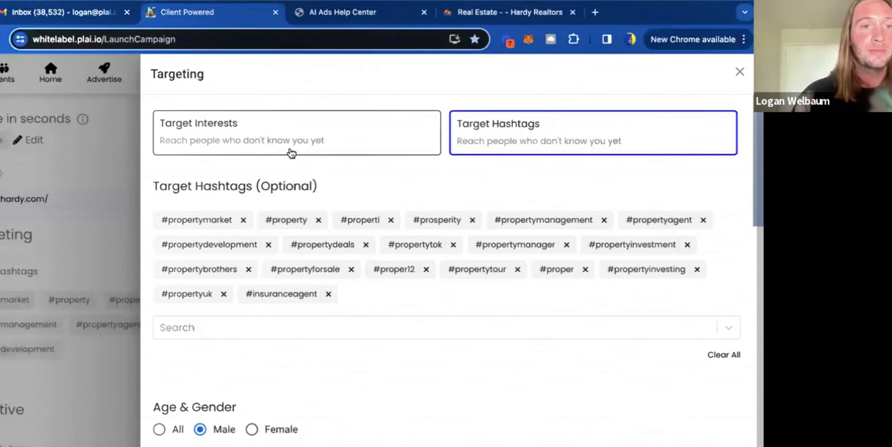
pyautogui.click(94, 224)
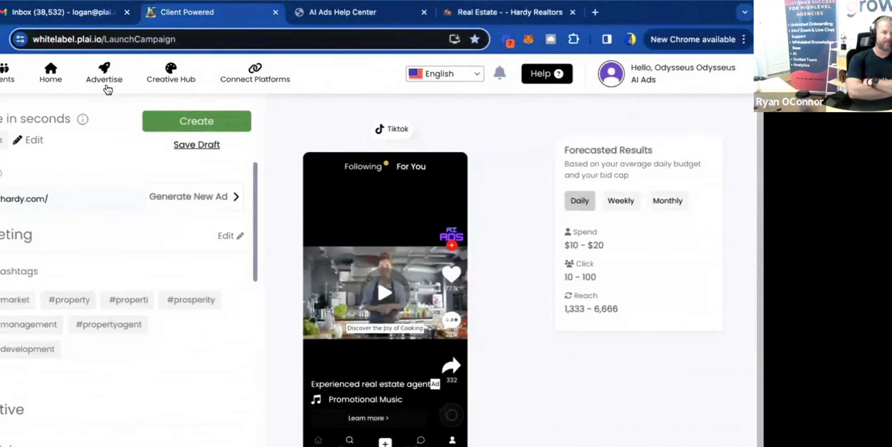
# Open a Google Search ad to view its keywords and preview, and return to the ad type overview.
pyautogui.click(105, 86)
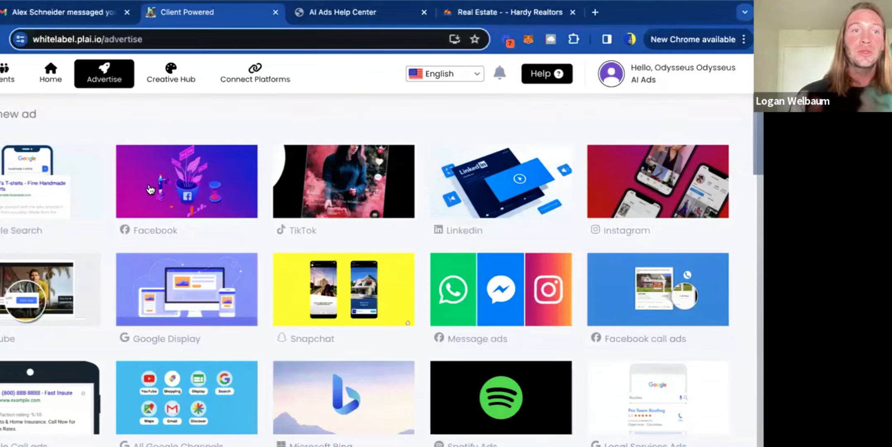
pyautogui.click(81, 195)
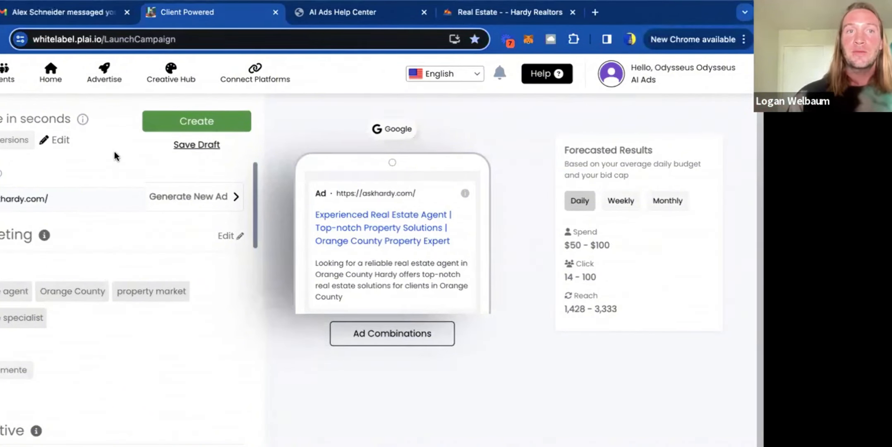
pyautogui.click(107, 86)
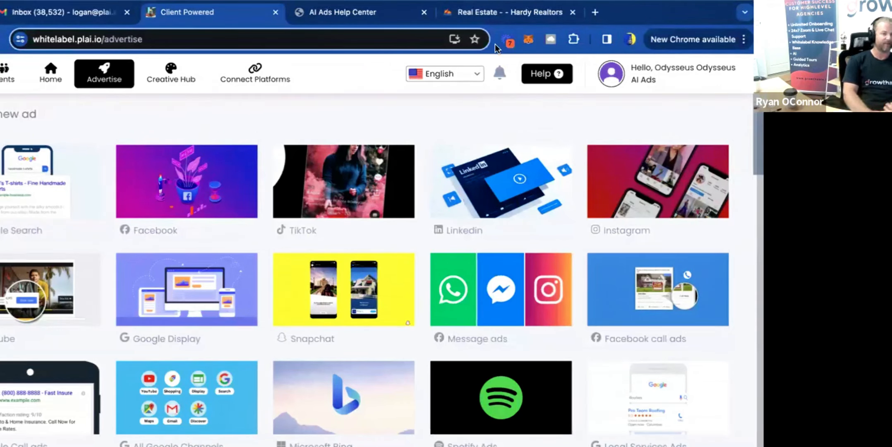
# Open a Facebook ad and view its Retargeting audience and location options in the targeting settings.
pyautogui.click(196, 199)
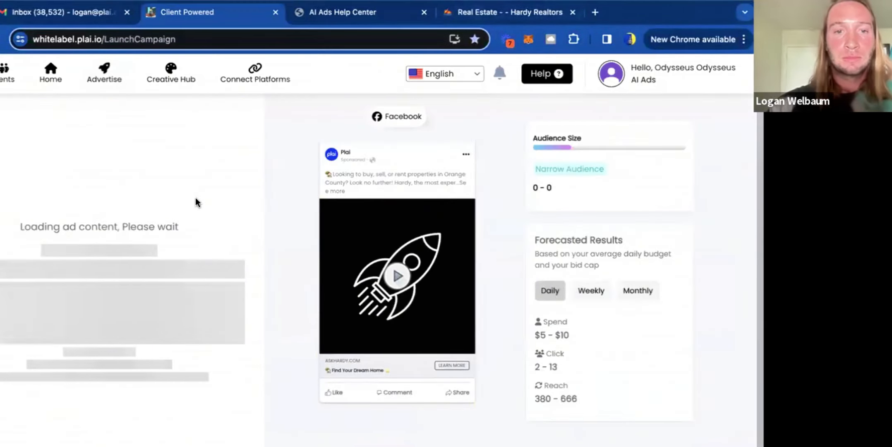
pyautogui.click(231, 313)
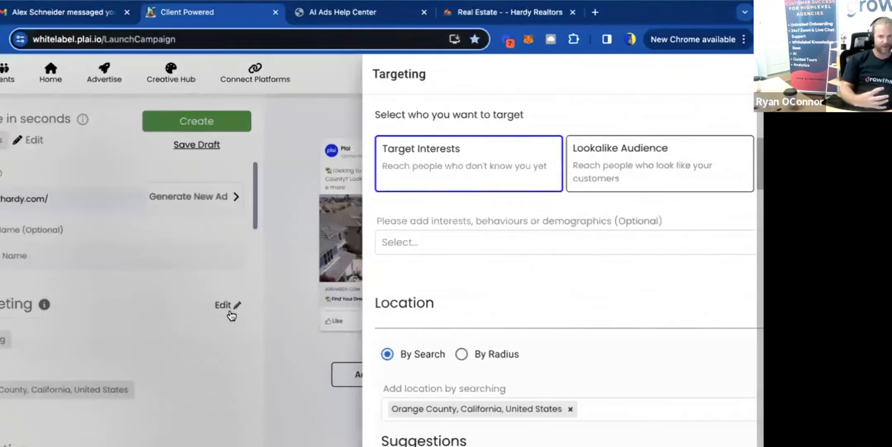
pyautogui.click(553, 165)
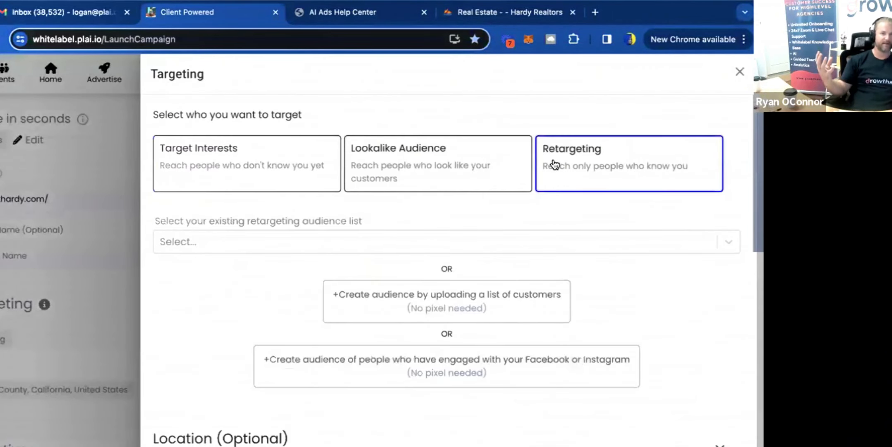
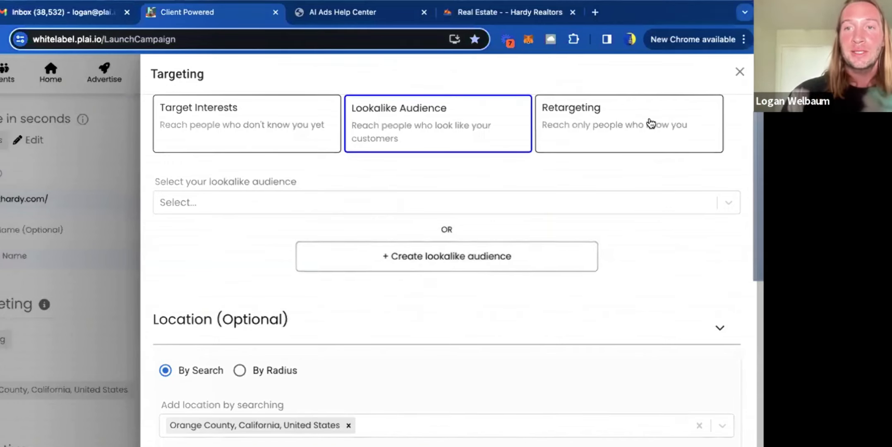
pyautogui.click(622, 125)
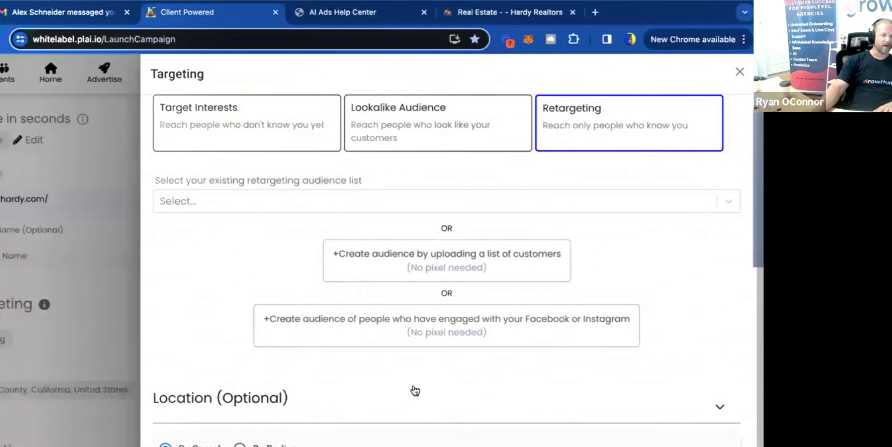
pyautogui.scroll(-4, 414, 389)
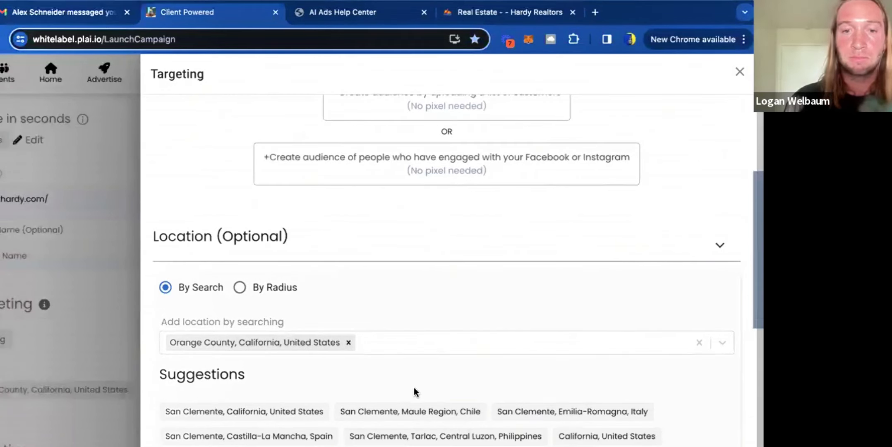
pyautogui.click(119, 295)
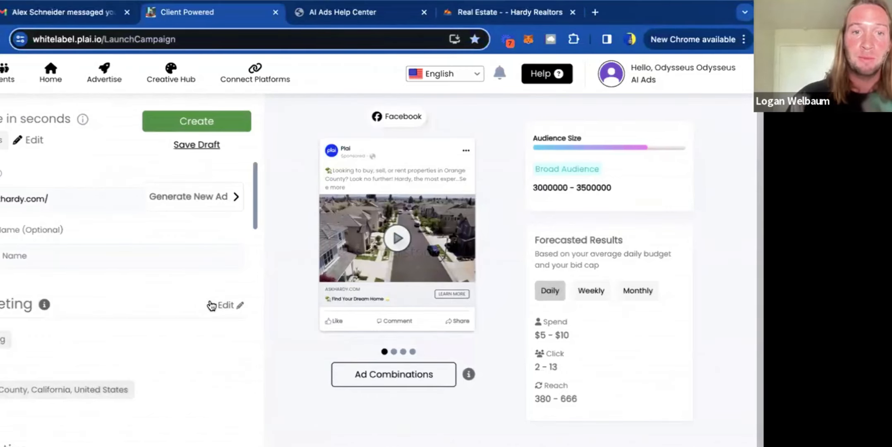
# Search the Facebook ad's Target Interests for "salesforce" and "nike", and return to the Advertise page without adding any.
pyautogui.click(230, 305)
pyautogui.click(246, 191)
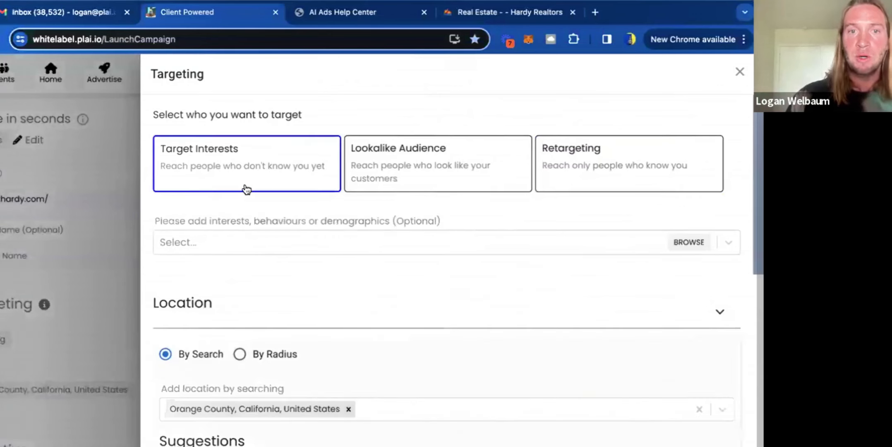
pyautogui.click(264, 241)
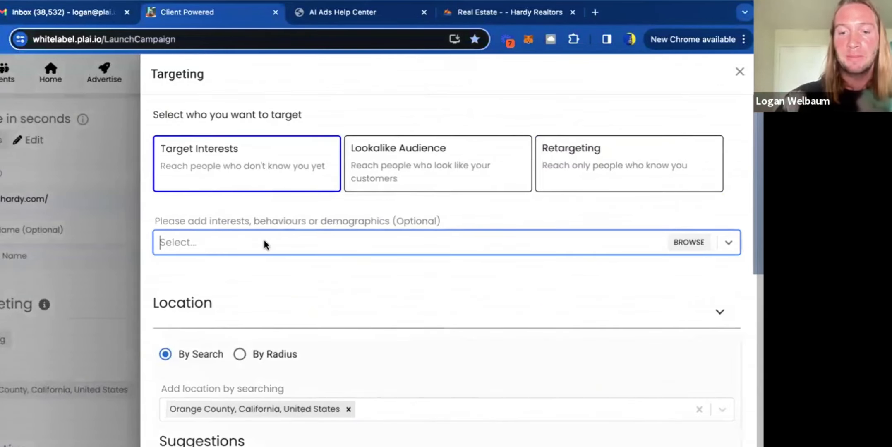
pyautogui.write('sales')
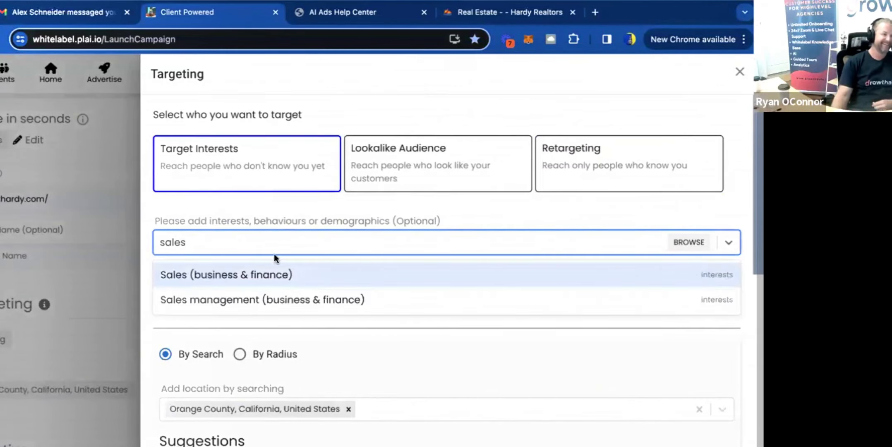
pyautogui.write('force')
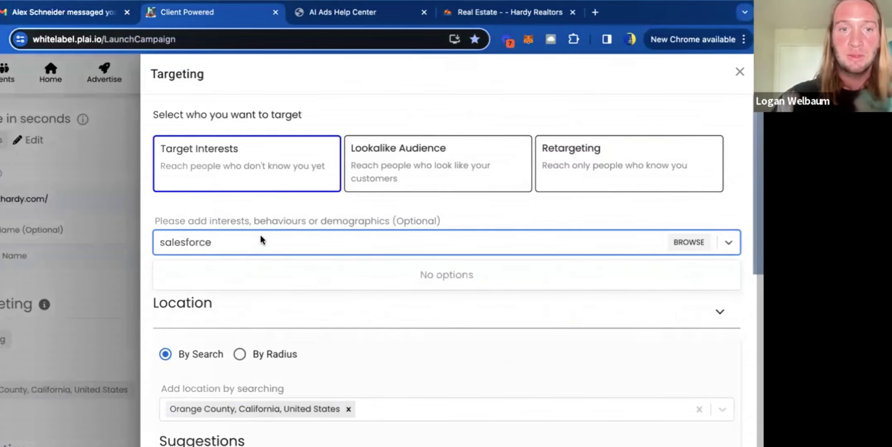
pyautogui.hotkey('alt', 'BackSpace')
pyautogui.write('nike')
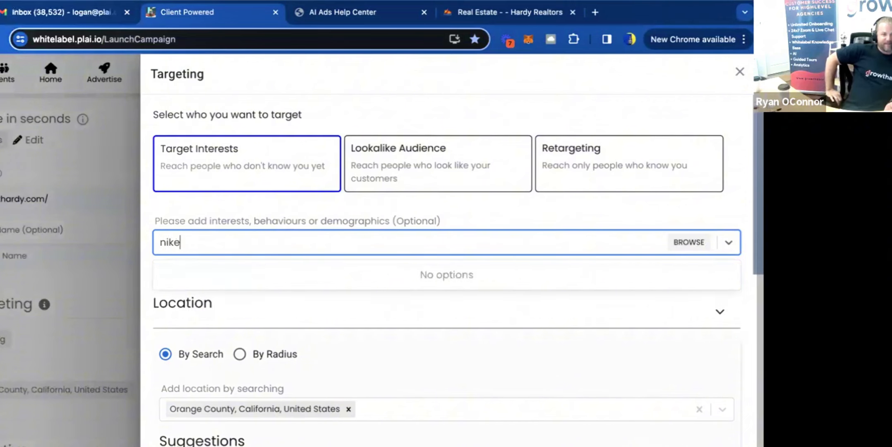
pyautogui.click(385, 199)
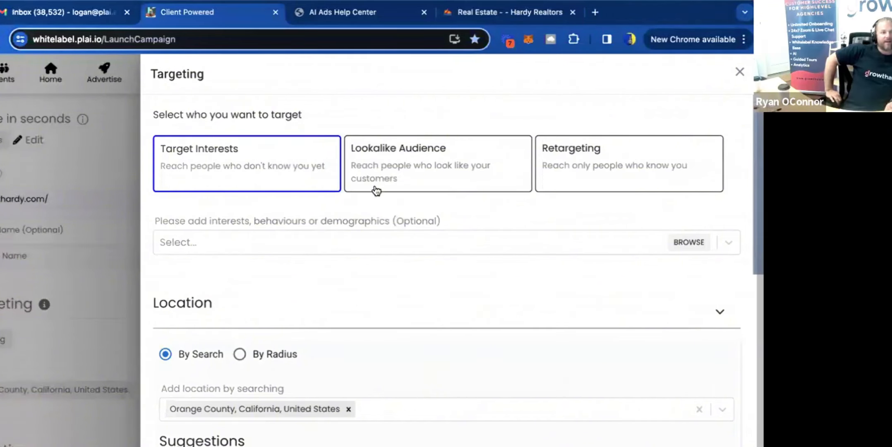
pyautogui.click(71, 233)
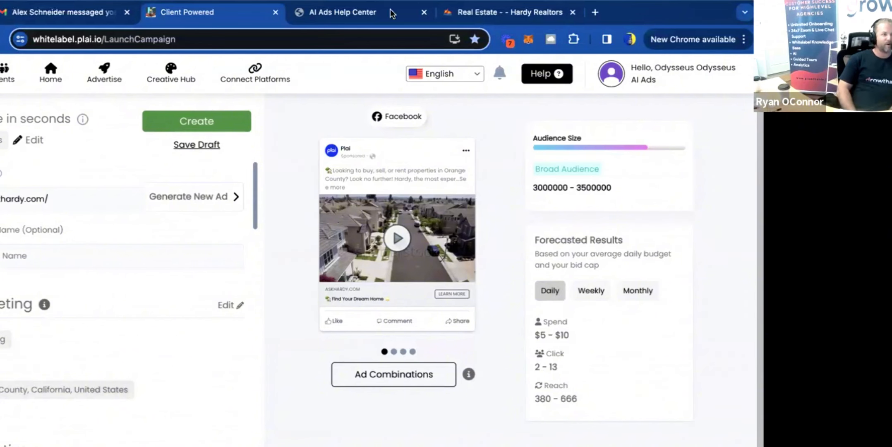
pyautogui.click(111, 79)
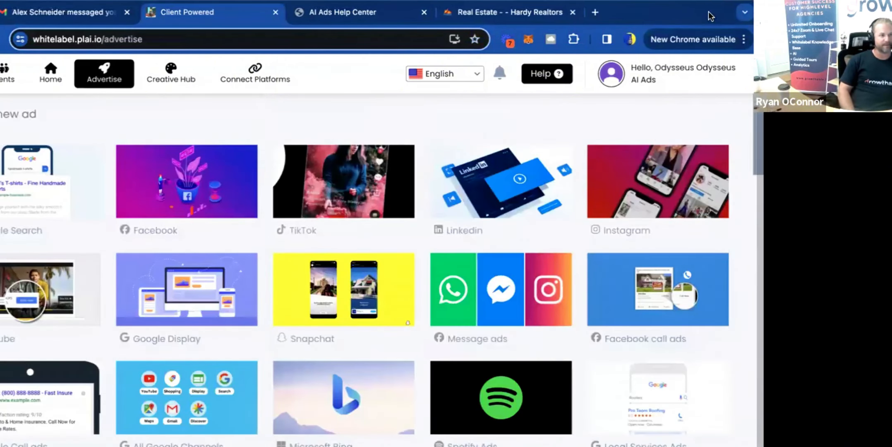
# Open plai.io in a new browser tab and go to the pricing section of its Whitelabel page.
pyautogui.click(595, 12)
pyautogui.write('plai.io')
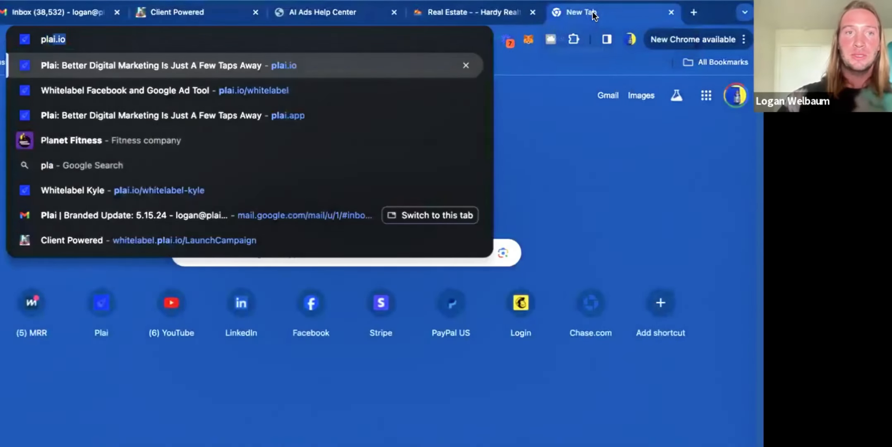
pyautogui.press('Return')
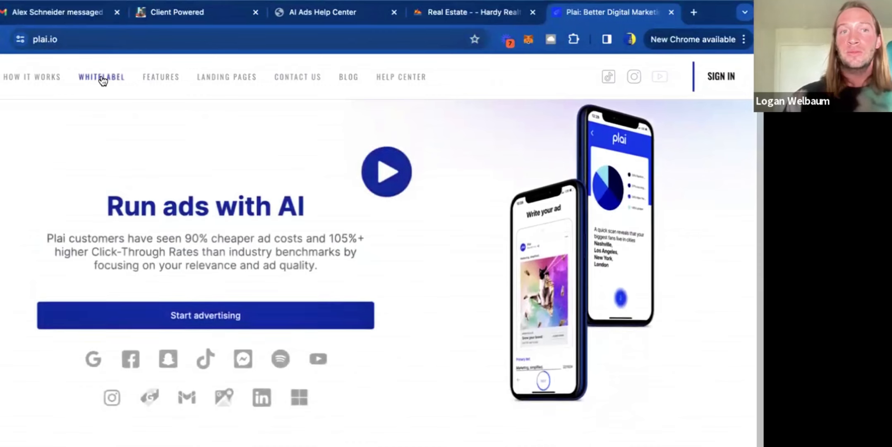
pyautogui.click(98, 78)
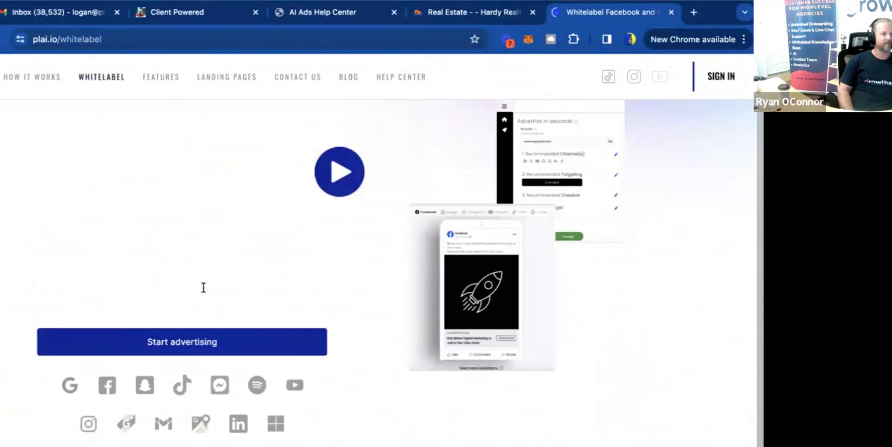
pyautogui.click(197, 338)
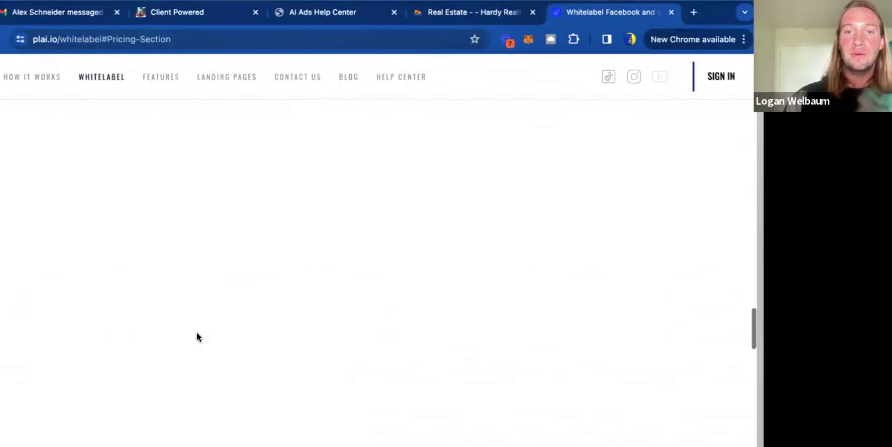
# Look through the customer testimonials and compare the Starter, Plus and Pro whitelabel plans.
pyautogui.scroll(7, 196, 332)
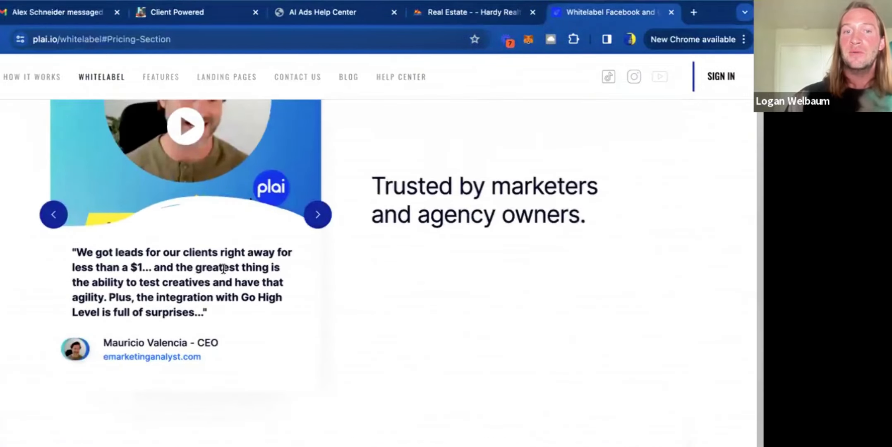
pyautogui.scroll(2, 197, 332)
pyautogui.scroll(-10, 198, 331)
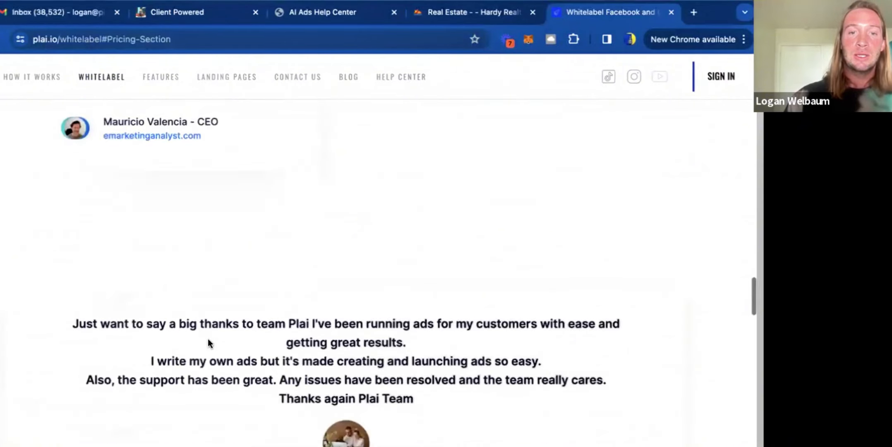
pyautogui.scroll(2, 208, 343)
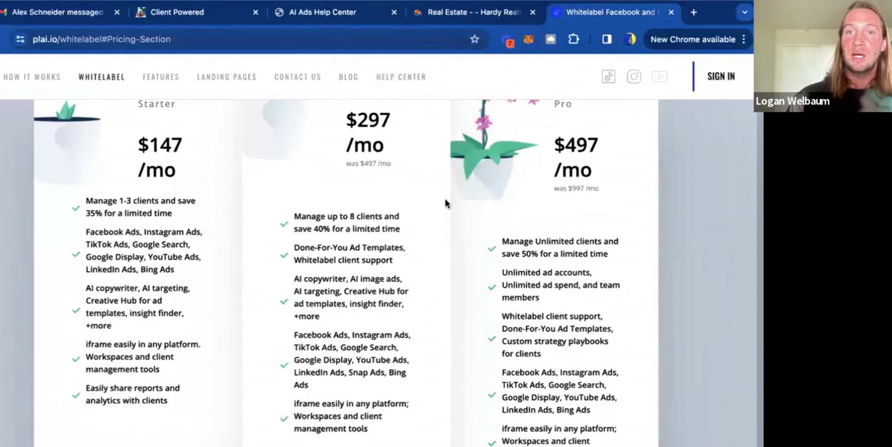
pyautogui.scroll(2, 445, 198)
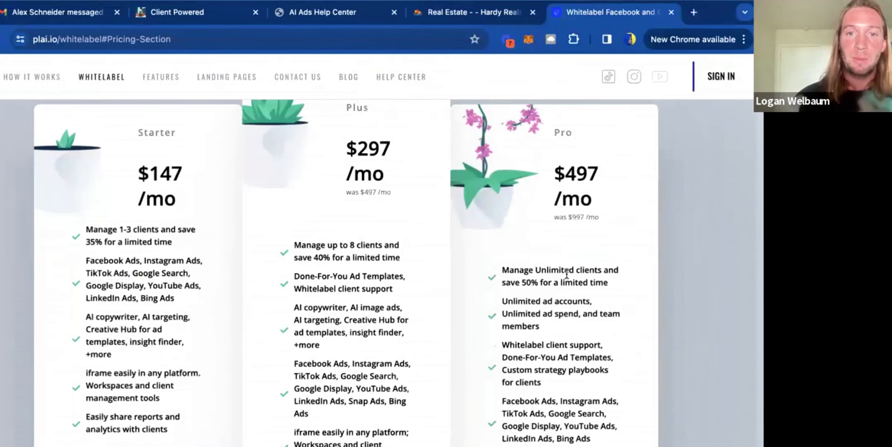
pyautogui.scroll(1, 566, 273)
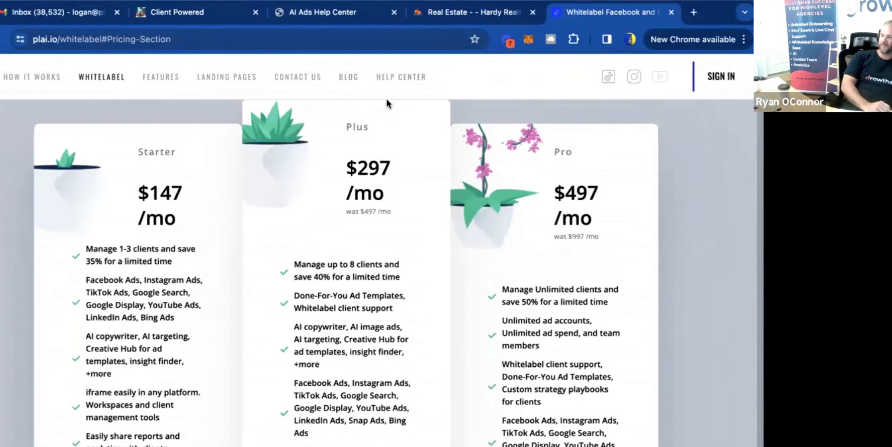
# Switch back to the Client Powered site and open its Clients page.
pyautogui.click(191, 16)
pyautogui.click(3, 74)
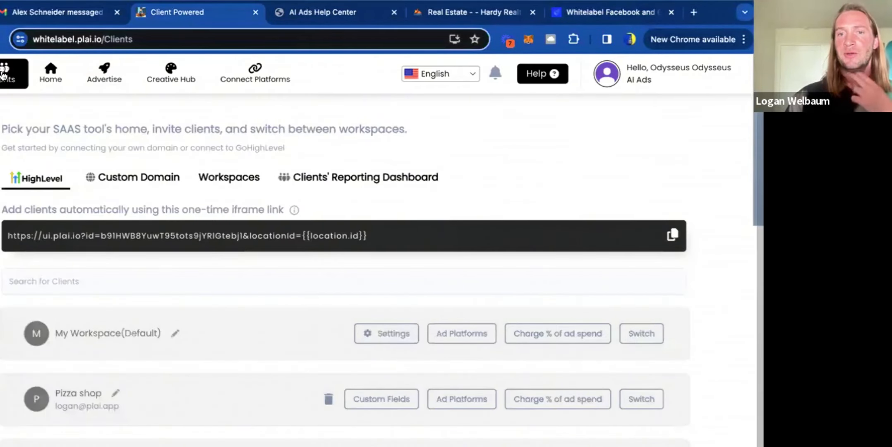
# Switch to the My Workspace (Default) workspace and look through the Preferred Advertising Platforms in its client settings.
pyautogui.click(641, 336)
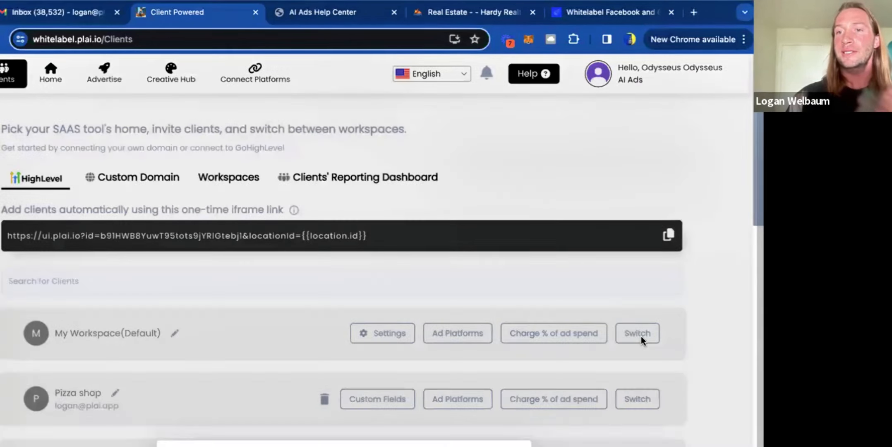
pyautogui.click(251, 320)
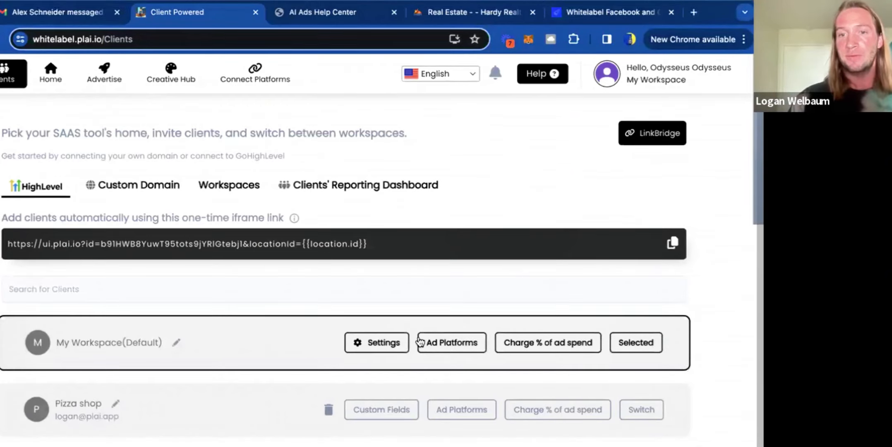
pyautogui.click(397, 346)
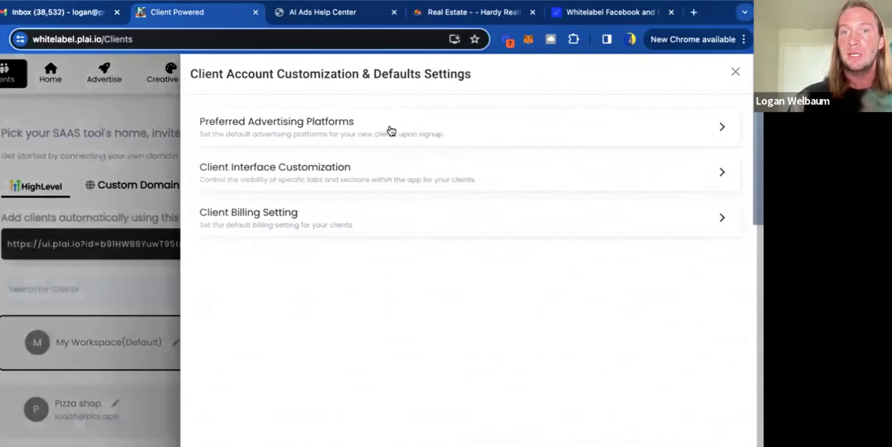
pyautogui.click(391, 131)
pyautogui.scroll(-5, 509, 350)
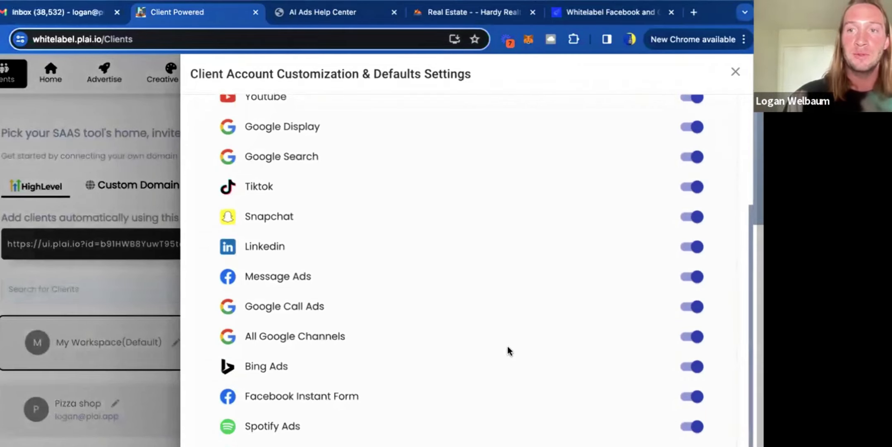
pyautogui.click(144, 273)
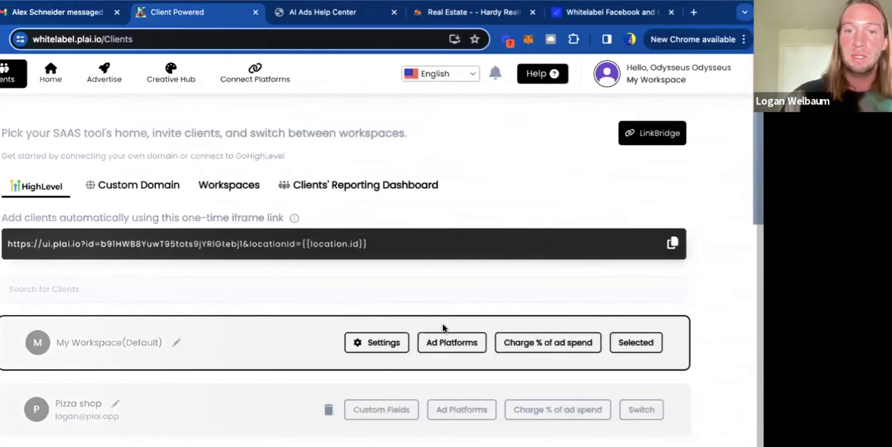
# Turn Youtube and Google Display off in My Workspace's Preferred Advertising Platforms, turn both back on, and close the settings.
pyautogui.click(382, 344)
pyautogui.click(453, 135)
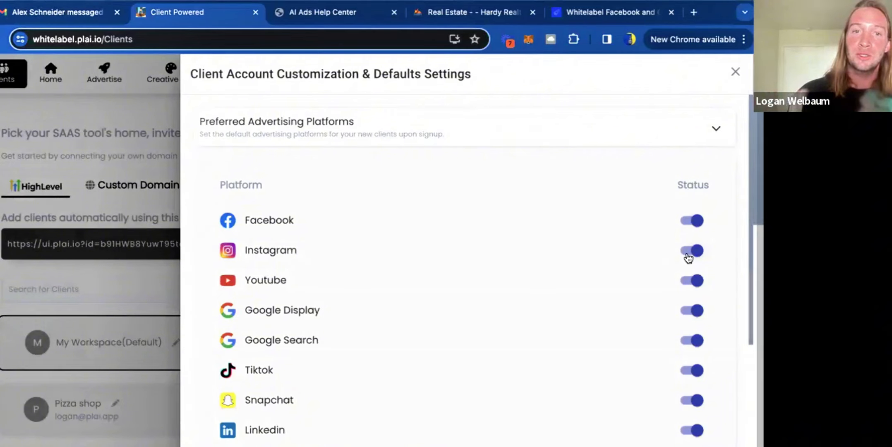
pyautogui.click(683, 282)
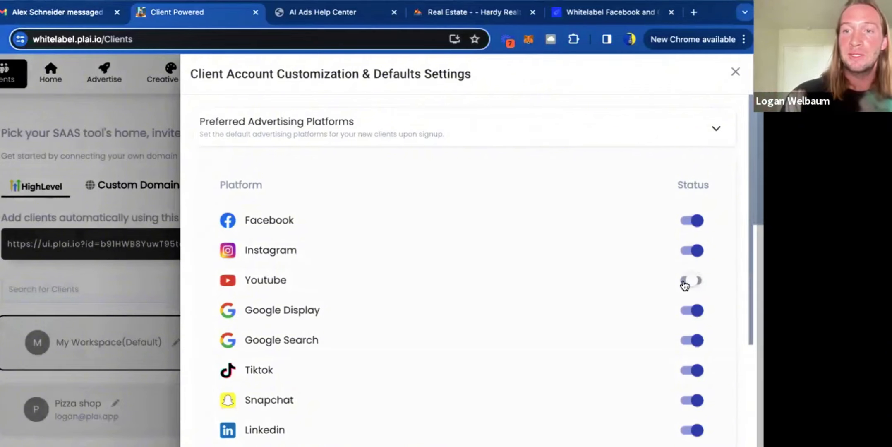
pyautogui.click(687, 314)
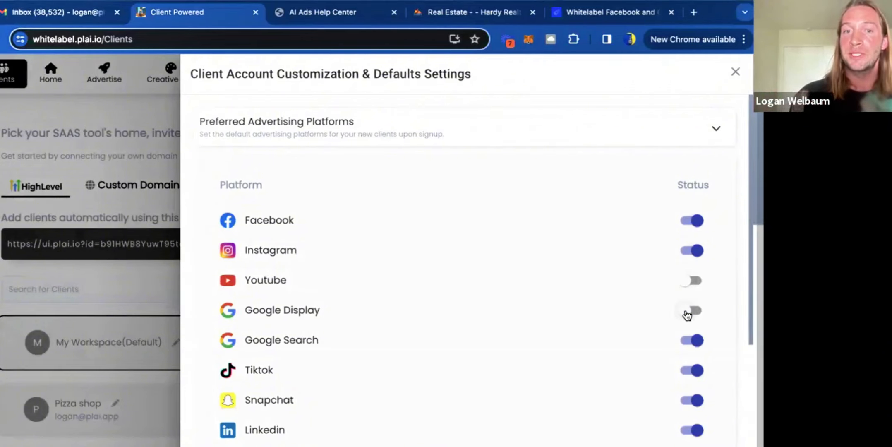
pyautogui.scroll(-4, 687, 315)
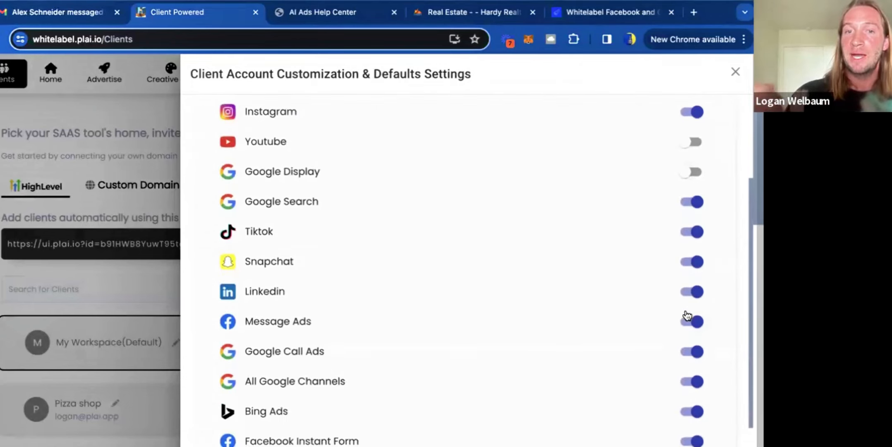
pyautogui.scroll(-1, 687, 315)
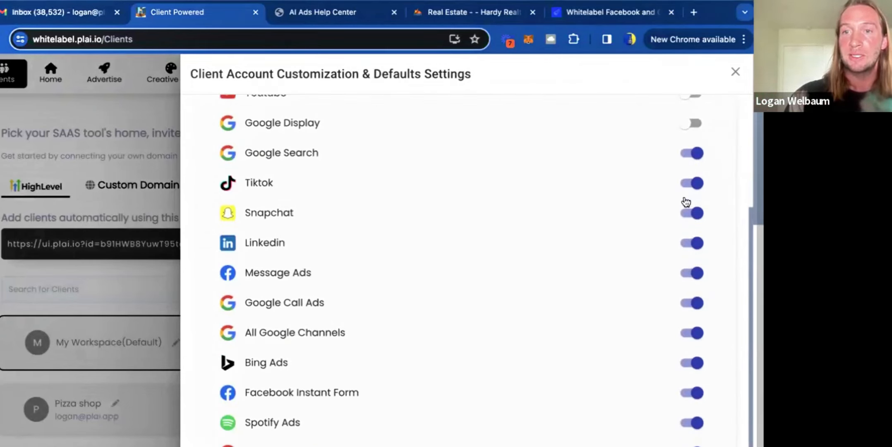
pyautogui.scroll(2, 689, 191)
pyautogui.click(691, 180)
pyautogui.click(692, 151)
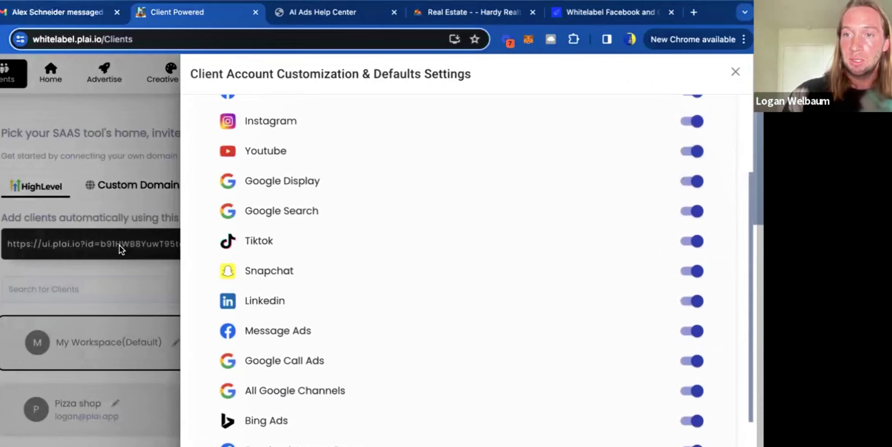
pyautogui.click(116, 271)
# Open LinkBridge and copy the 'Manage Access' link for onboarding new clients.
pyautogui.click(654, 134)
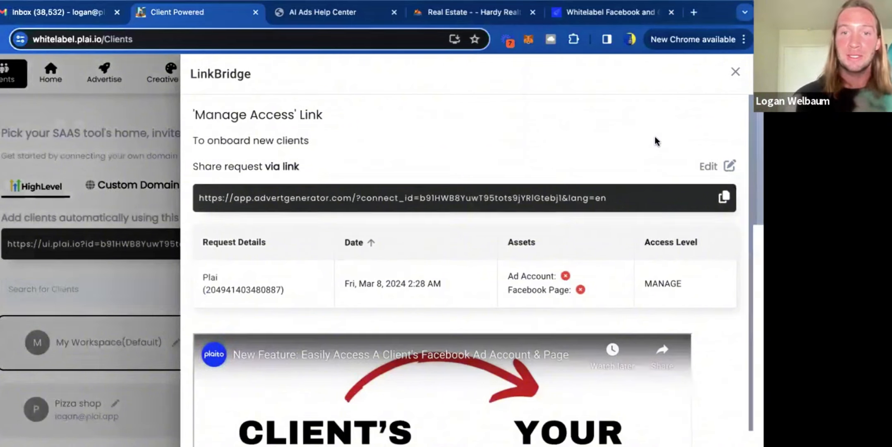
pyautogui.scroll(-1, 655, 137)
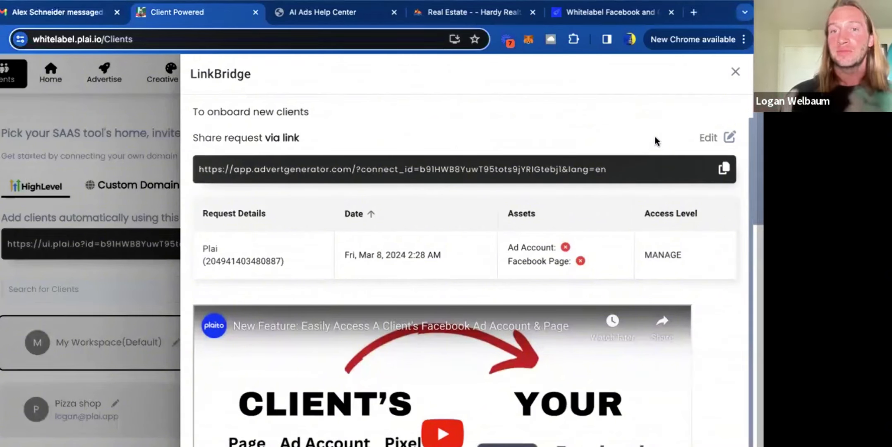
pyautogui.click(724, 170)
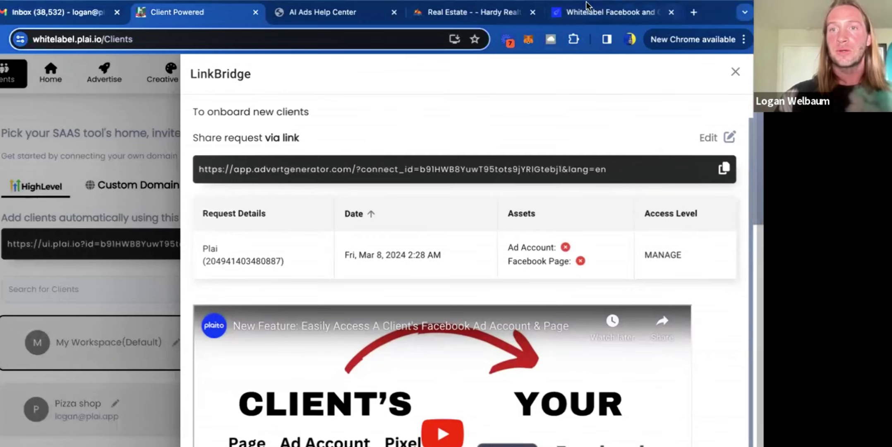
# Close the Real Estate browser tab and open the copied access link in a new tab to view the Facebook partner access request.
pyautogui.click(532, 12)
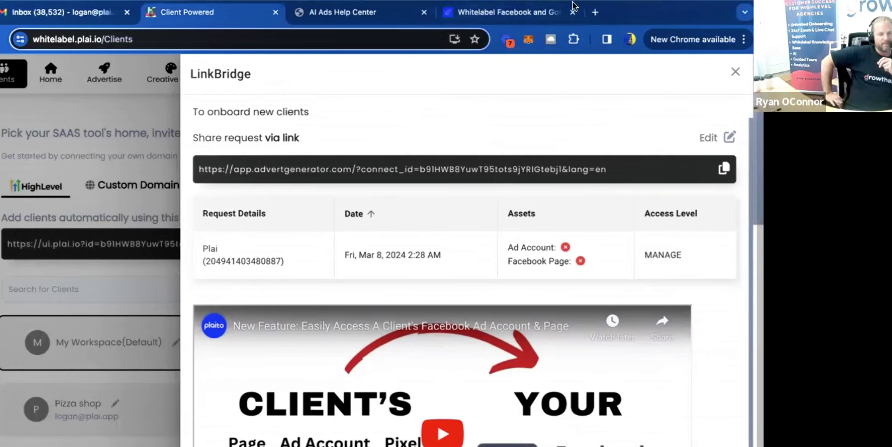
pyautogui.click(596, 12)
pyautogui.press('super+v')
pyautogui.press('Return')
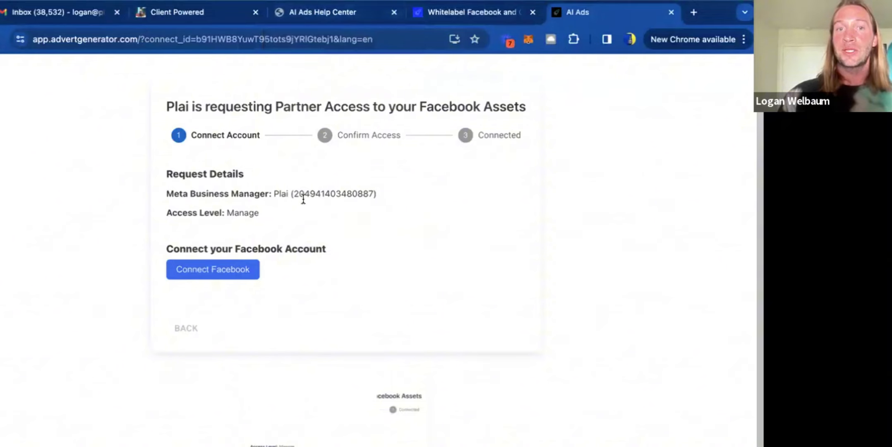
pyautogui.doubleClick(177, 104)
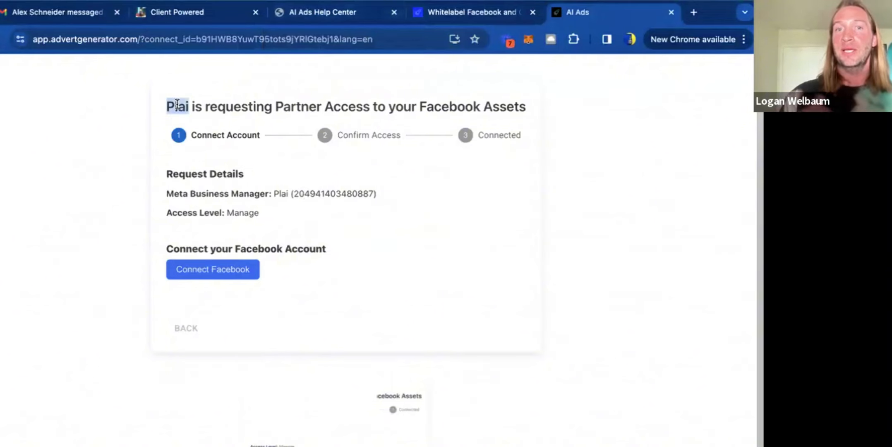
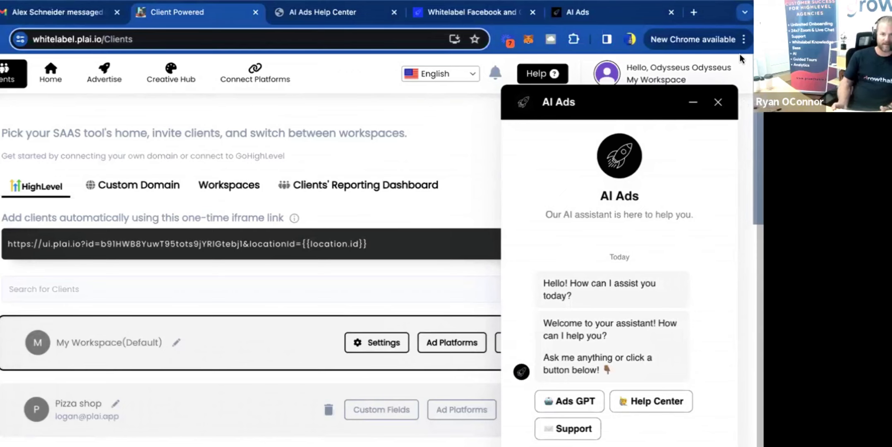
# Open the Advertise page, close the AI Ads assistant chat, and browse the available ad types.
pyautogui.click(105, 73)
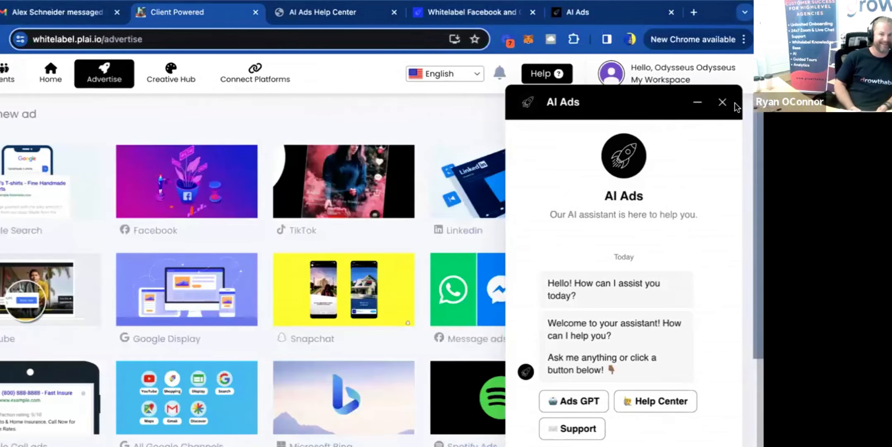
pyautogui.click(722, 102)
pyautogui.click(624, 442)
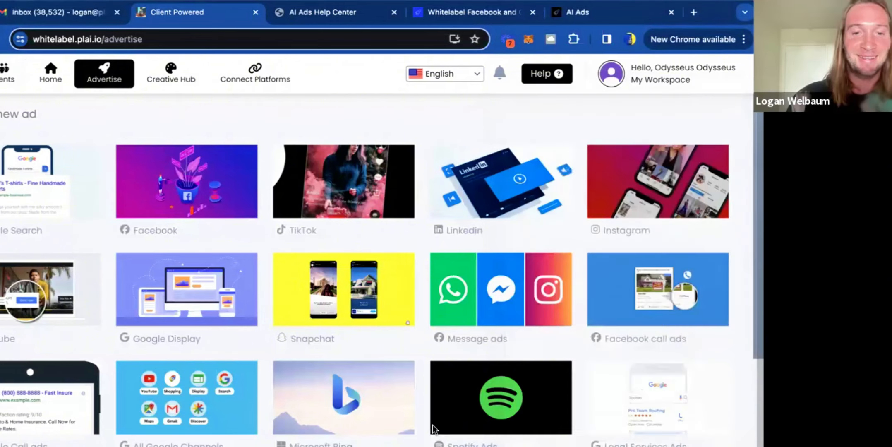
pyautogui.scroll(-5, 433, 430)
pyautogui.scroll(5, 216, 224)
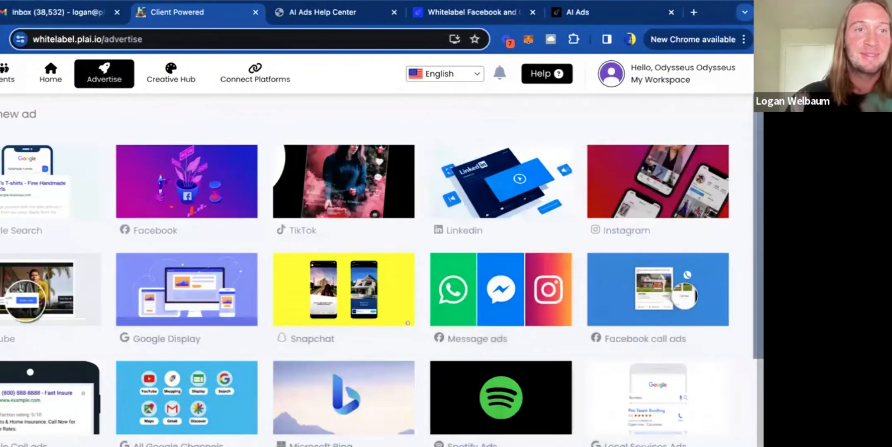
# Return to the Clients page and switch to the AI Ads workspace.
pyautogui.click(7, 78)
pyautogui.scroll(-5, 188, 266)
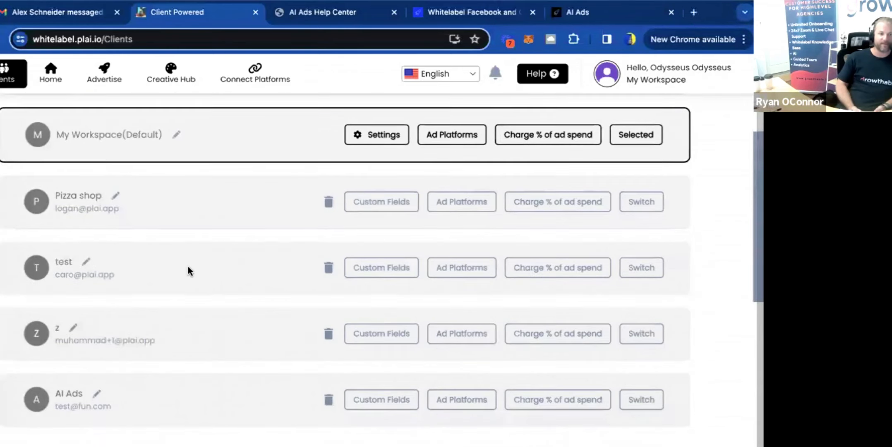
pyautogui.scroll(1, 188, 266)
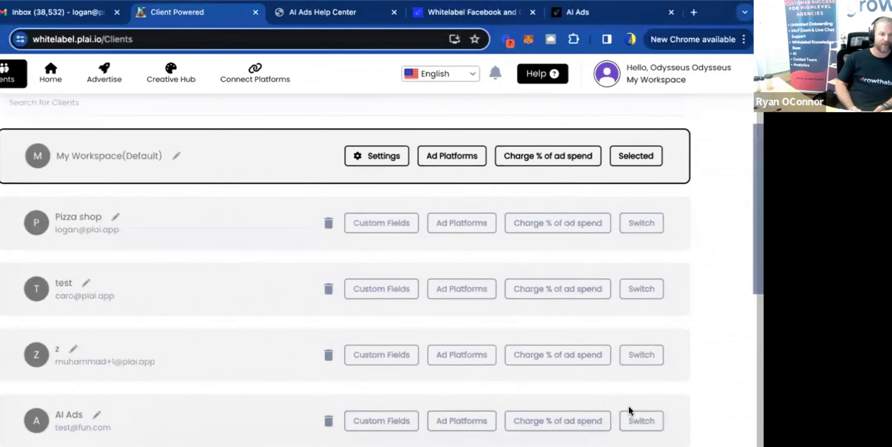
pyautogui.click(636, 423)
pyautogui.click(235, 324)
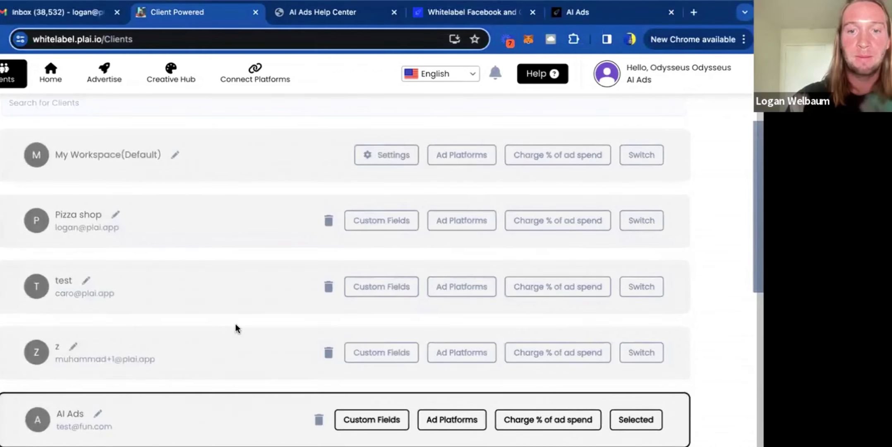
pyautogui.scroll(2, 236, 324)
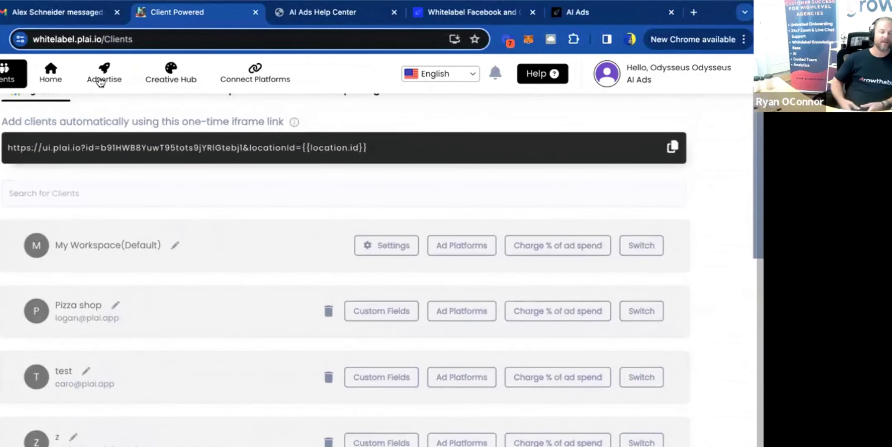
# Open the Advertise page and look through the AI Ads workspace's ad types, folders and current ads.
pyautogui.click(99, 77)
pyautogui.scroll(-15, 242, 388)
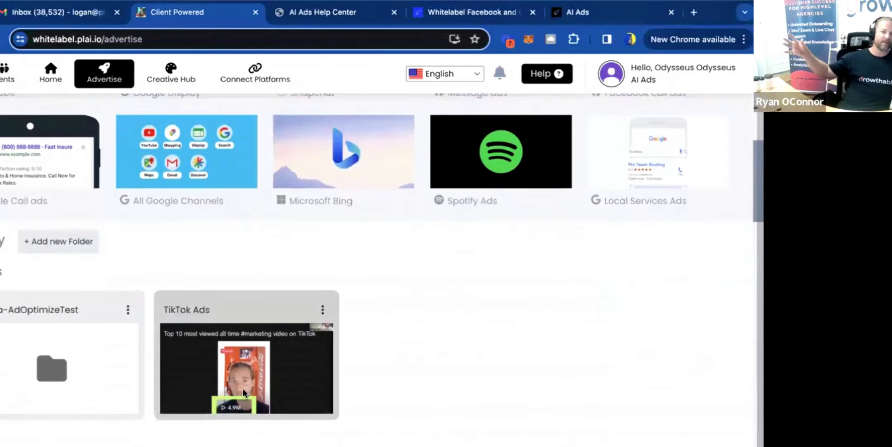
pyautogui.scroll(6, 243, 388)
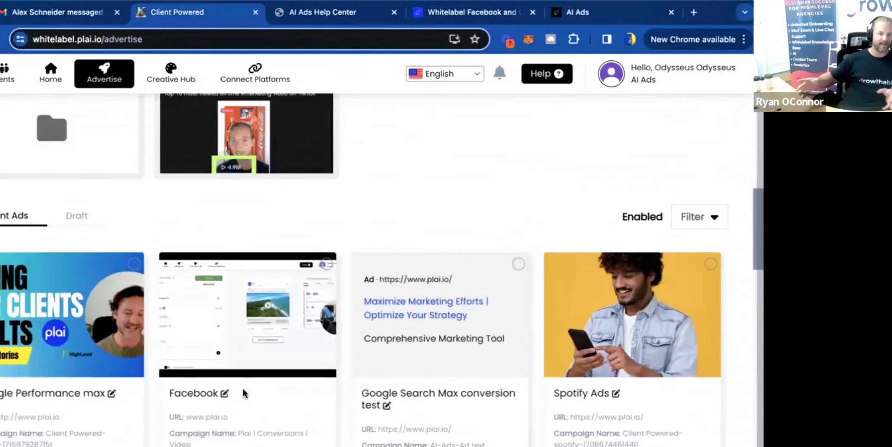
pyautogui.scroll(9, 243, 388)
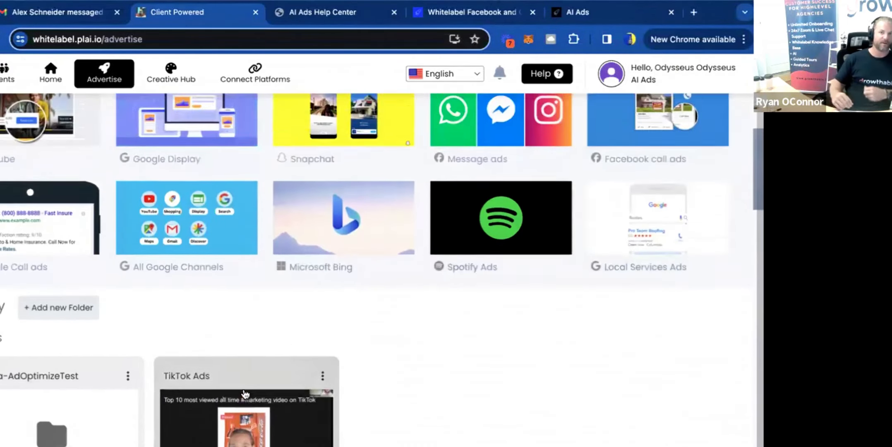
pyautogui.scroll(2, 243, 388)
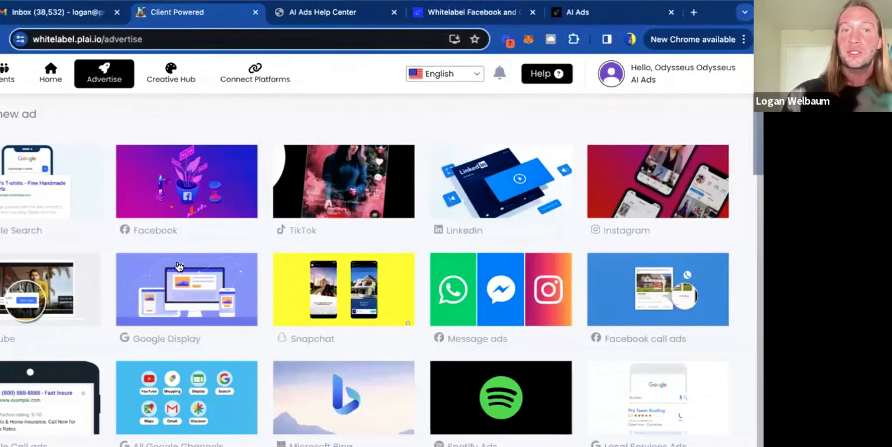
# Preview the TikTok ad and look through the Facebook ad's headlines and settings.
pyautogui.click(323, 213)
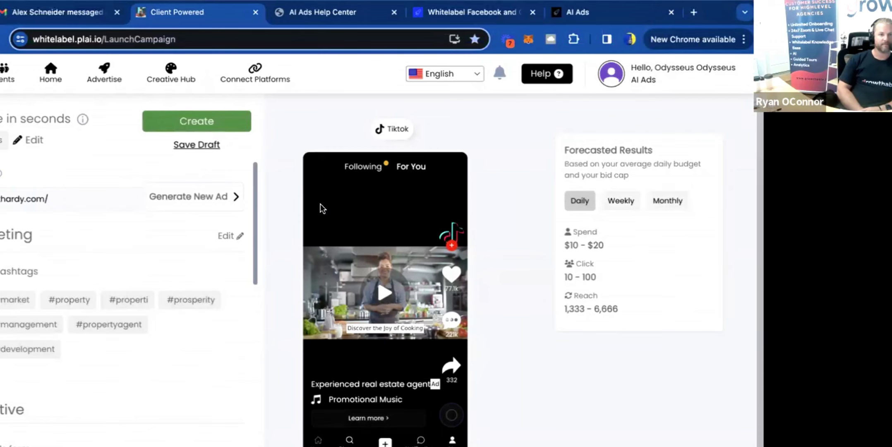
pyautogui.click(104, 77)
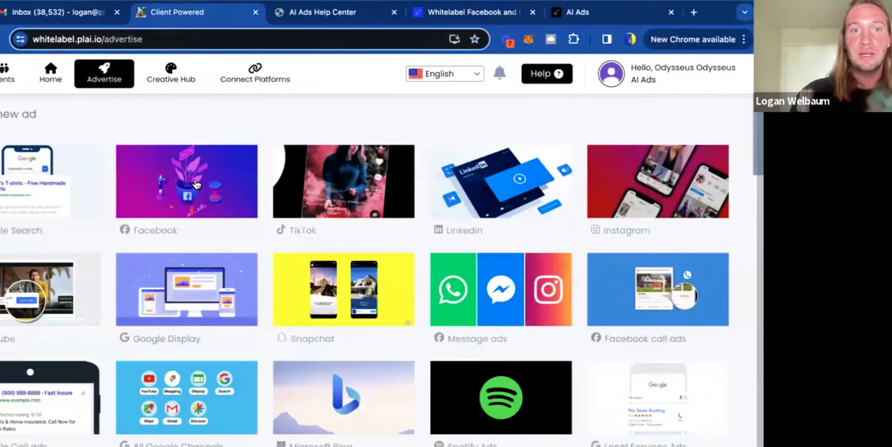
pyautogui.click(195, 180)
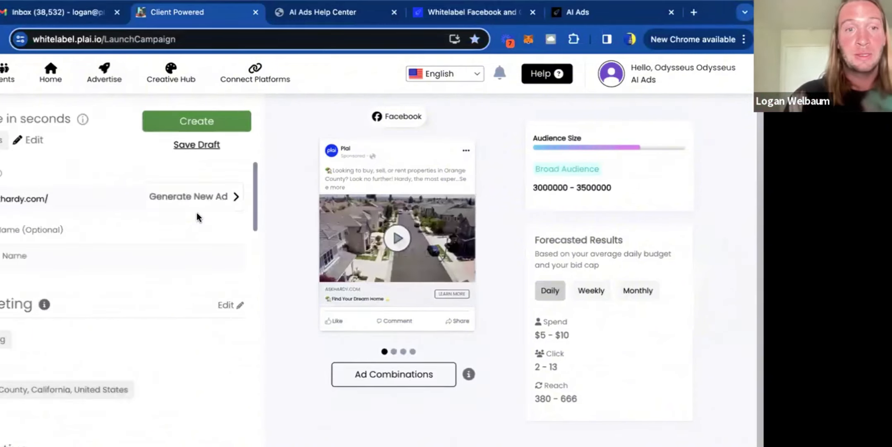
pyautogui.scroll(-15, 203, 374)
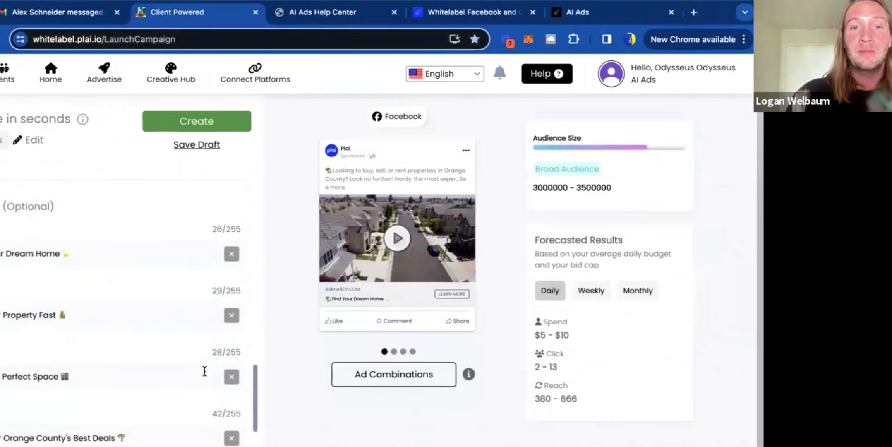
pyautogui.scroll(-3, 204, 370)
pyautogui.scroll(15, 205, 371)
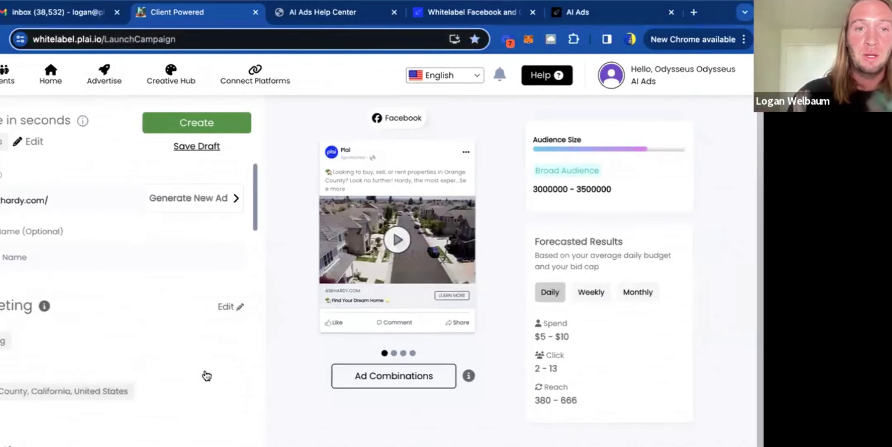
# Open the Facebook ad's targeting settings and look through the suggested locations, the location map and the Facebook and Instagram placements.
pyautogui.click(230, 306)
pyautogui.scroll(-5, 424, 345)
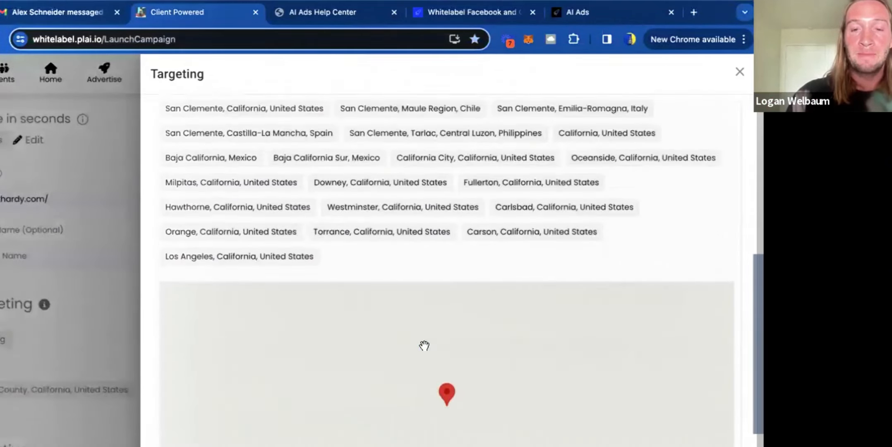
pyautogui.scroll(-2, 424, 345)
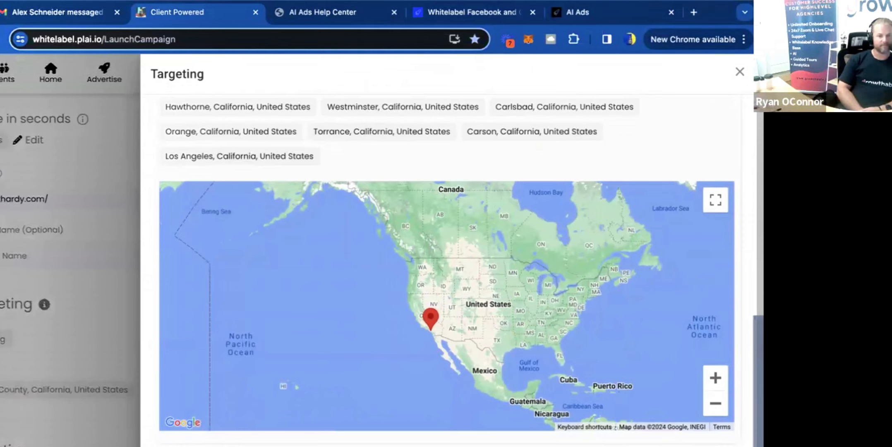
pyautogui.scroll(-2, 359, 436)
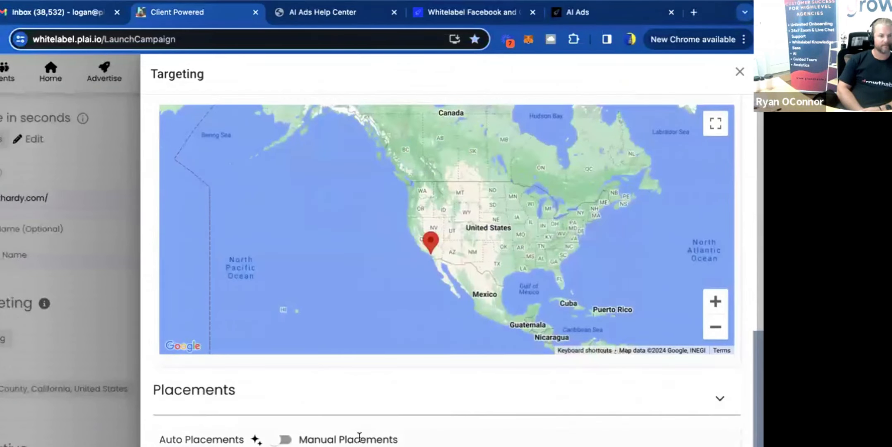
pyautogui.scroll(-4, 389, 424)
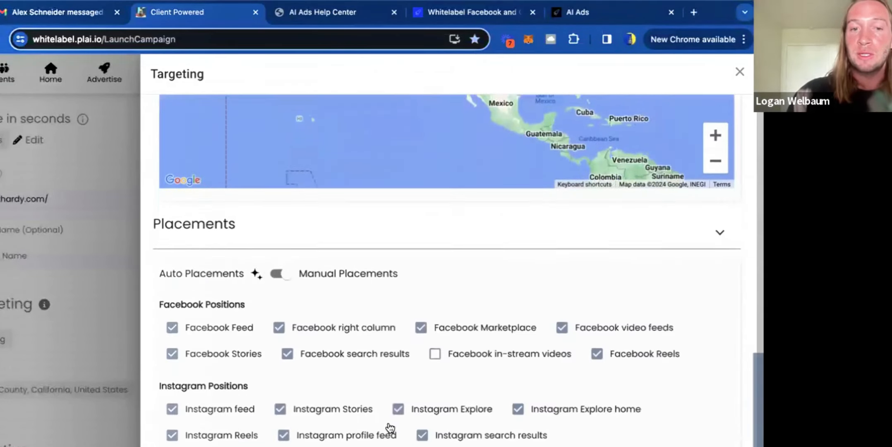
pyautogui.scroll(-1, 389, 426)
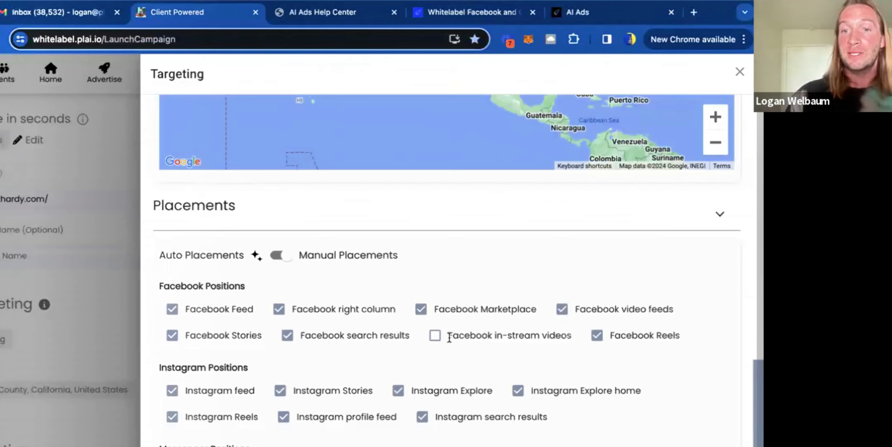
# Highlight the Facebook in-stream videos label among the manual placements to point out that option.
pyautogui.moveTo(448, 337); pyautogui.dragTo(568, 337)
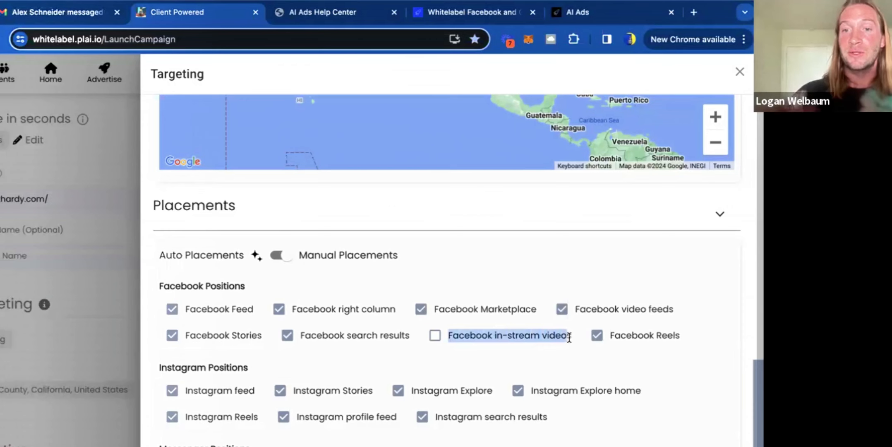
pyautogui.tripleClick(534, 337)
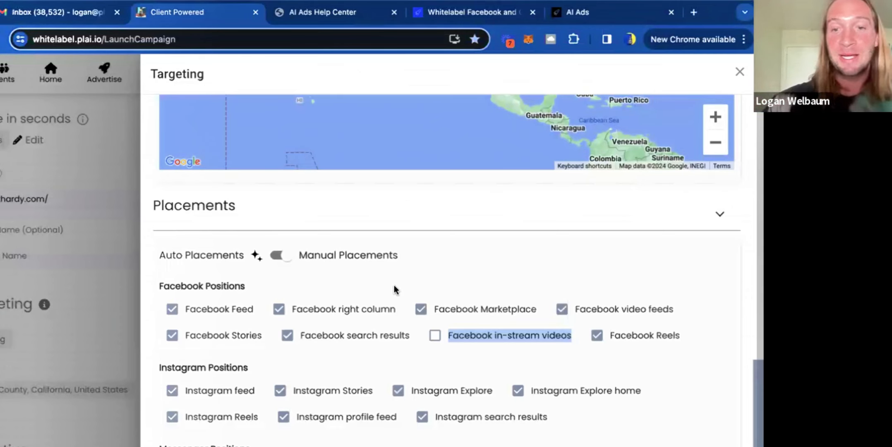
pyautogui.doubleClick(489, 340)
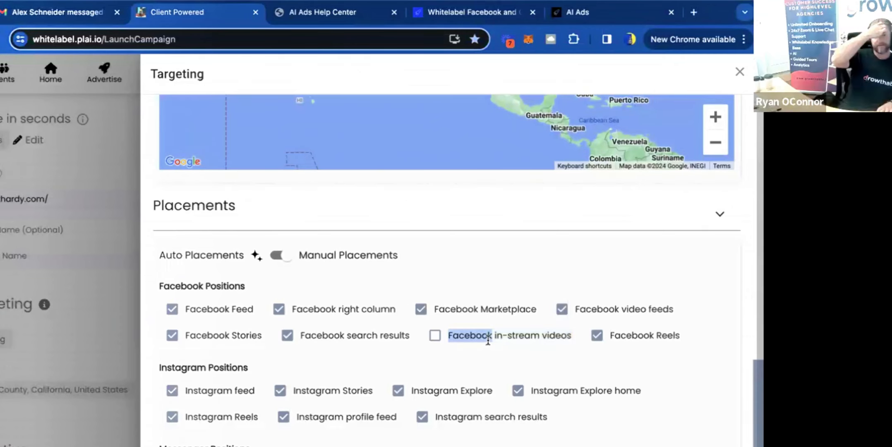
# Close the targeting settings and return to the Advertise page with the available ad types.
pyautogui.click(80, 298)
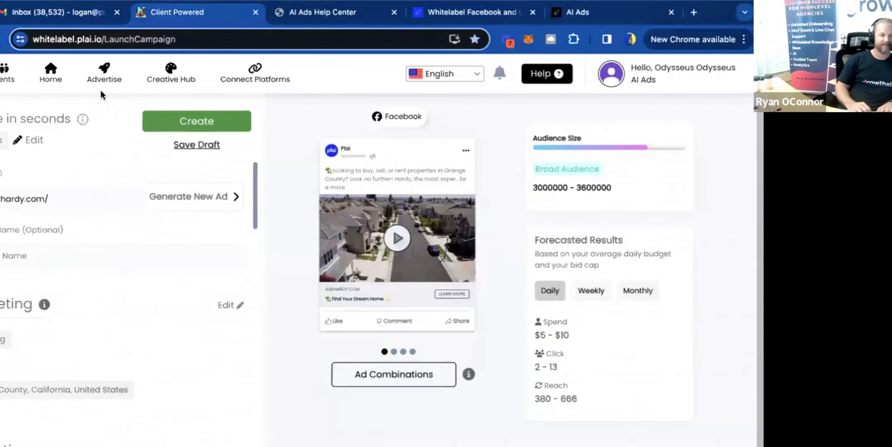
pyautogui.click(100, 70)
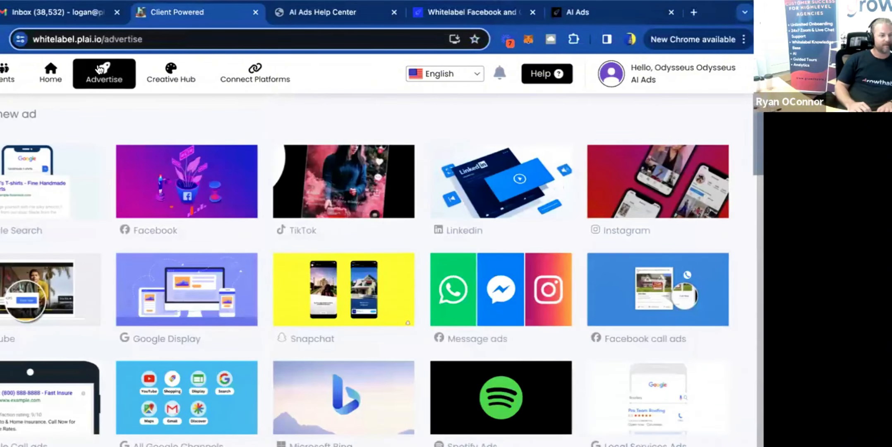